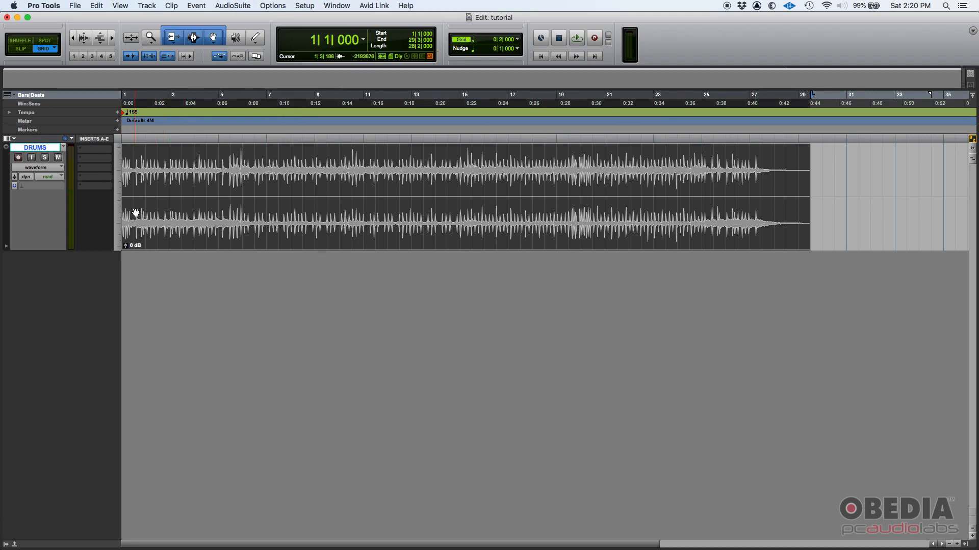
Play the DRUMS track from the start to hear it uncompressed, then clear the clip selection.
key(space)
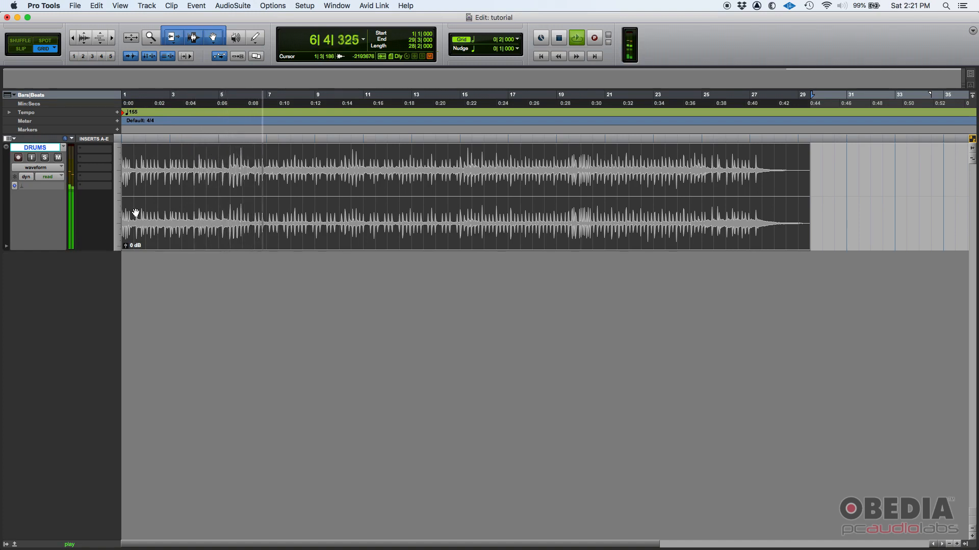
key(space)
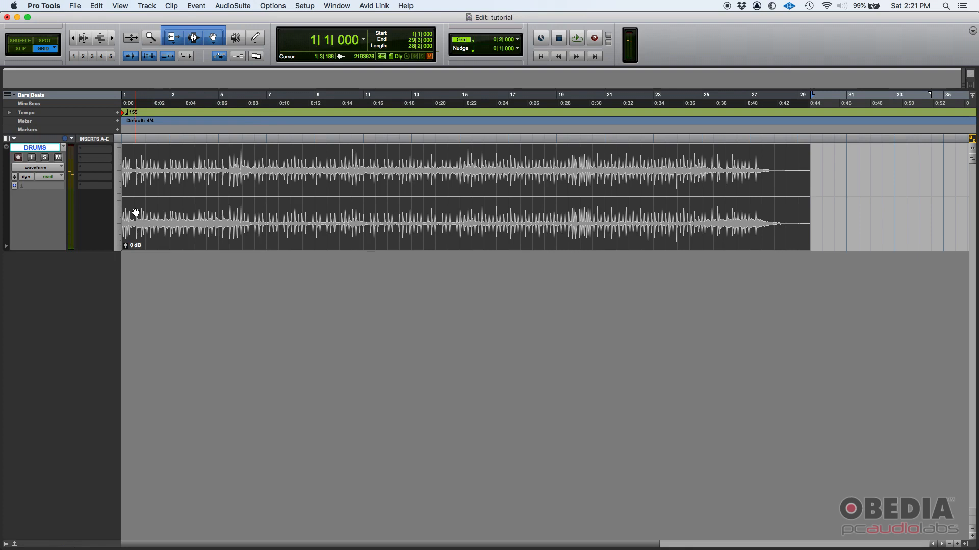
click(136, 213)
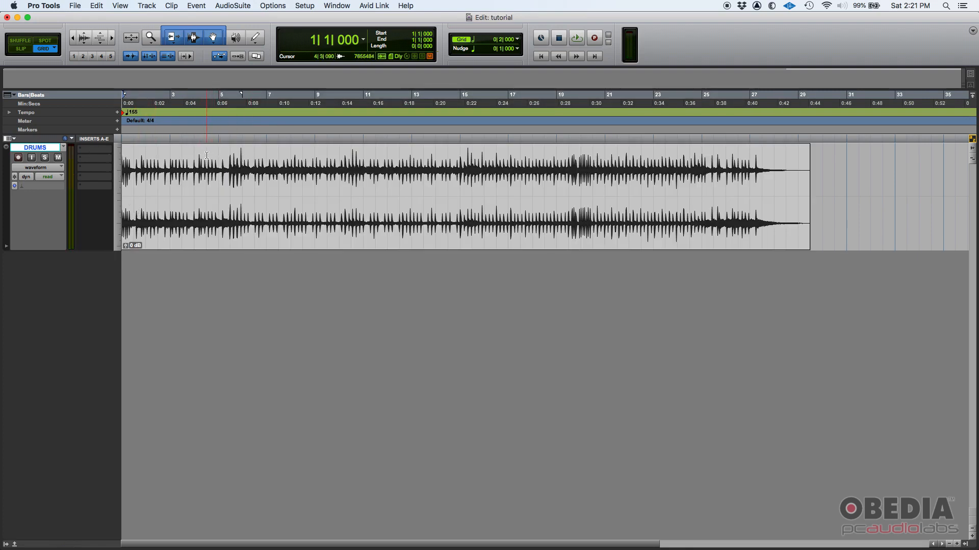
In the Mix window, send the DRUMS track to a new stereo Aux Input track named DR-CMP.
click(329, 5)
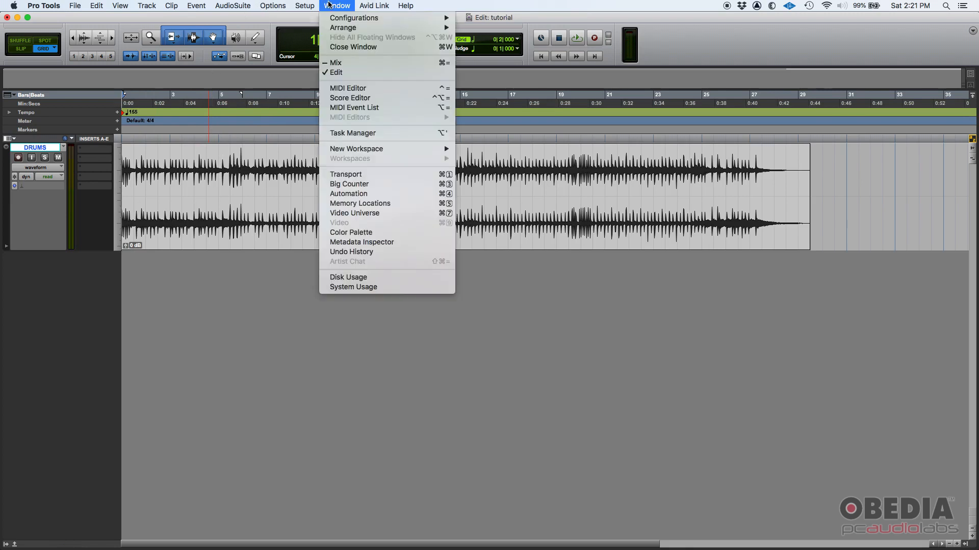
click(344, 62)
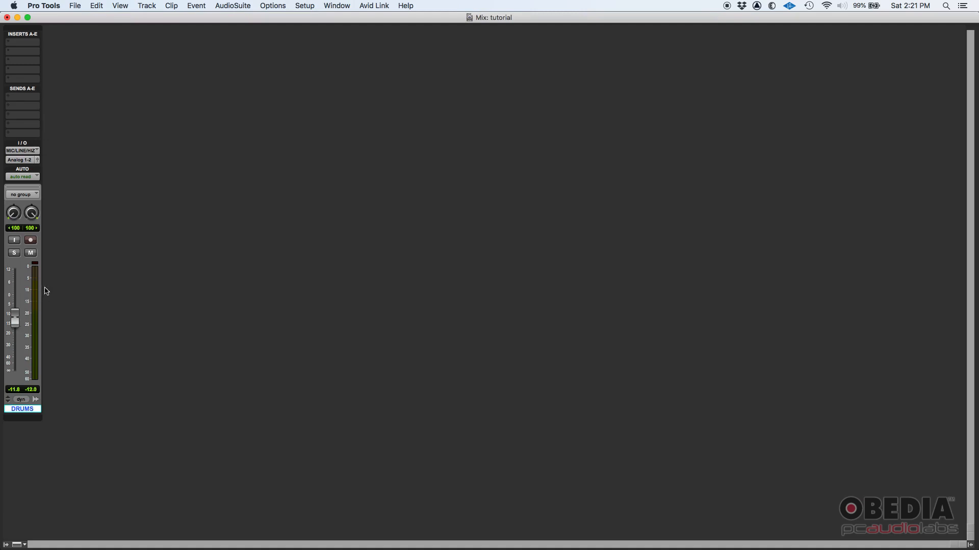
click(22, 100)
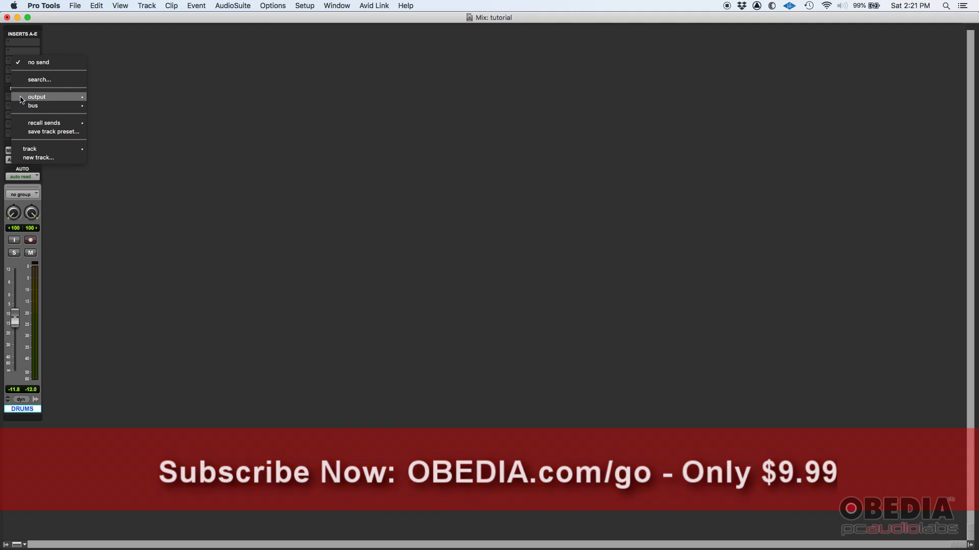
click(52, 162)
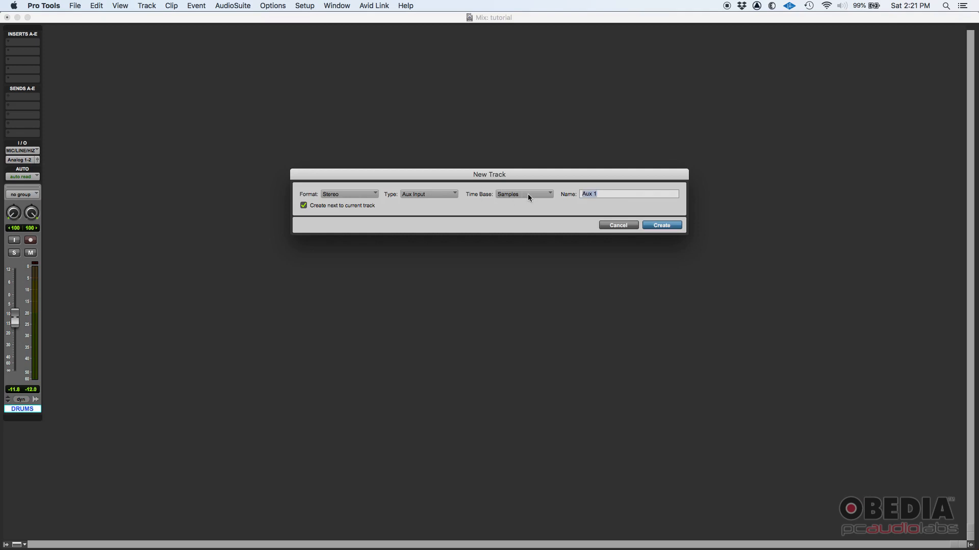
text(DR-CMP)
click(659, 226)
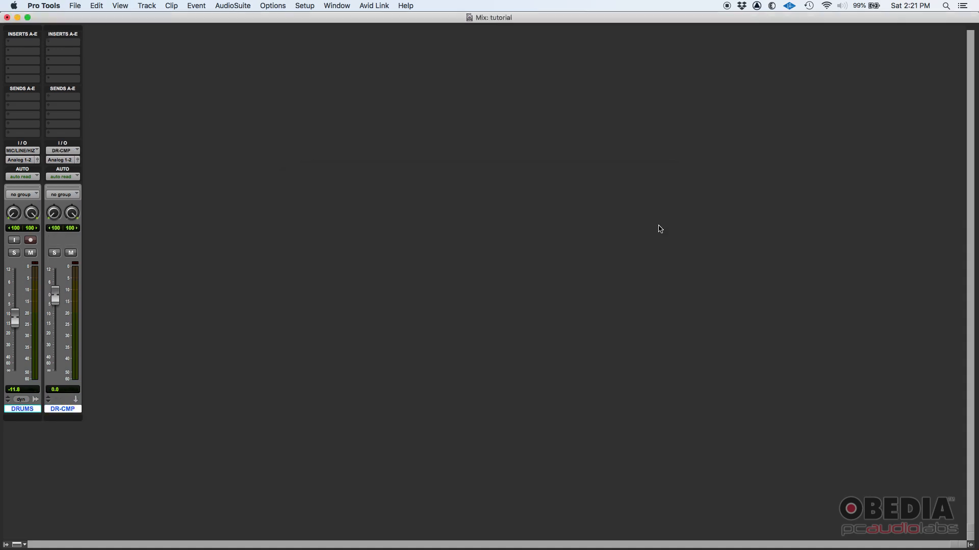
Select only the DR-CMP track and close the DRUMS send window.
drag(130, 36, 151, 30)
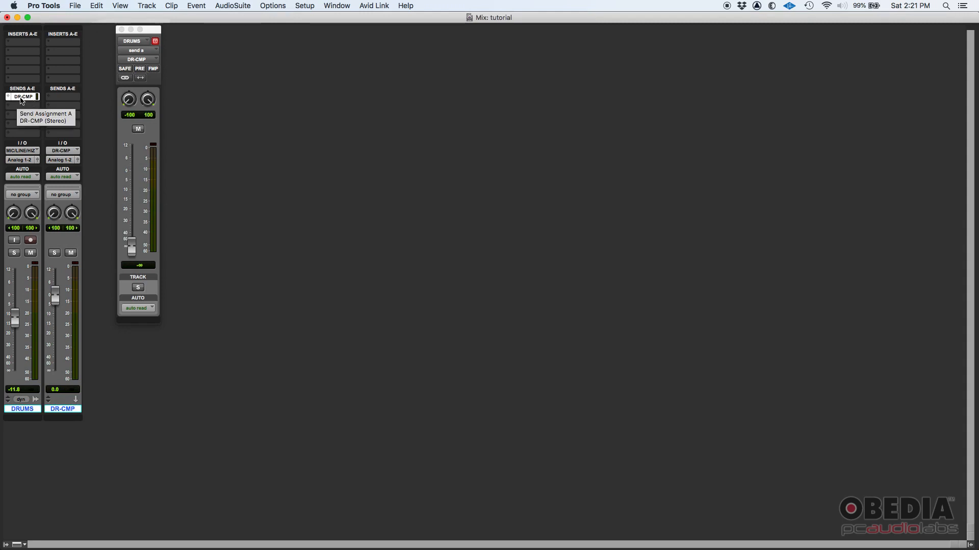
click(61, 410)
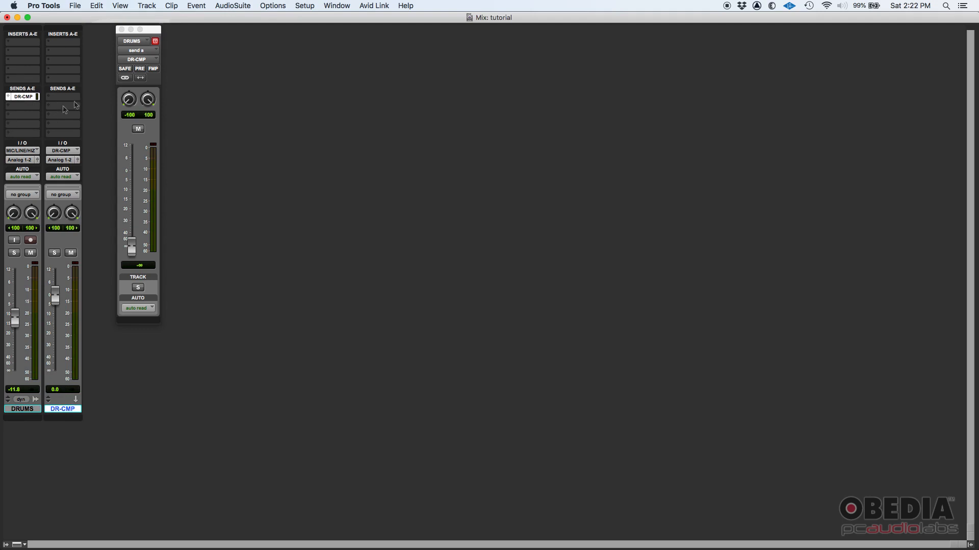
click(121, 29)
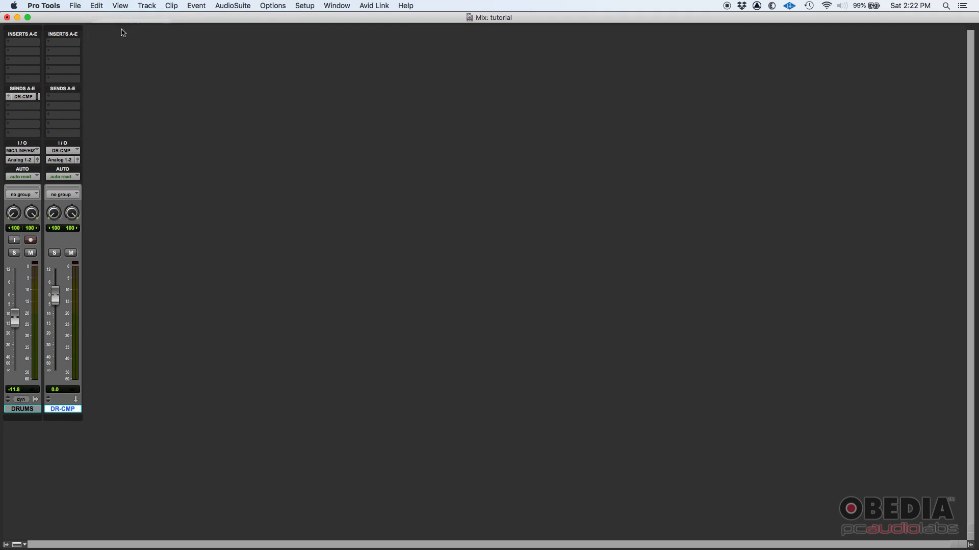
Insert the stereo BF-76 dynamics plug-in in the first insert slot of the DR-CMP track.
click(69, 44)
mouse_move(70, 45)
mouse_move(178, 74)
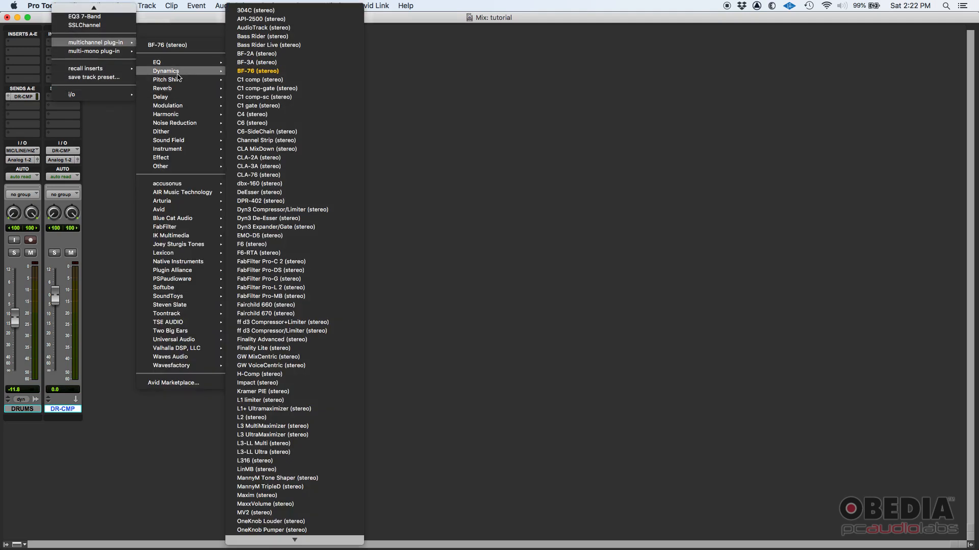
click(268, 72)
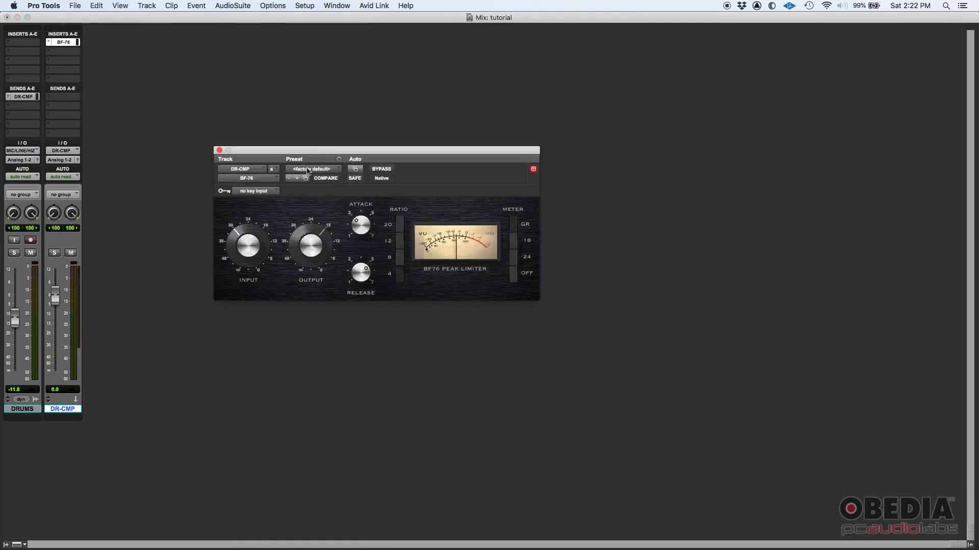
drag(326, 148, 324, 116)
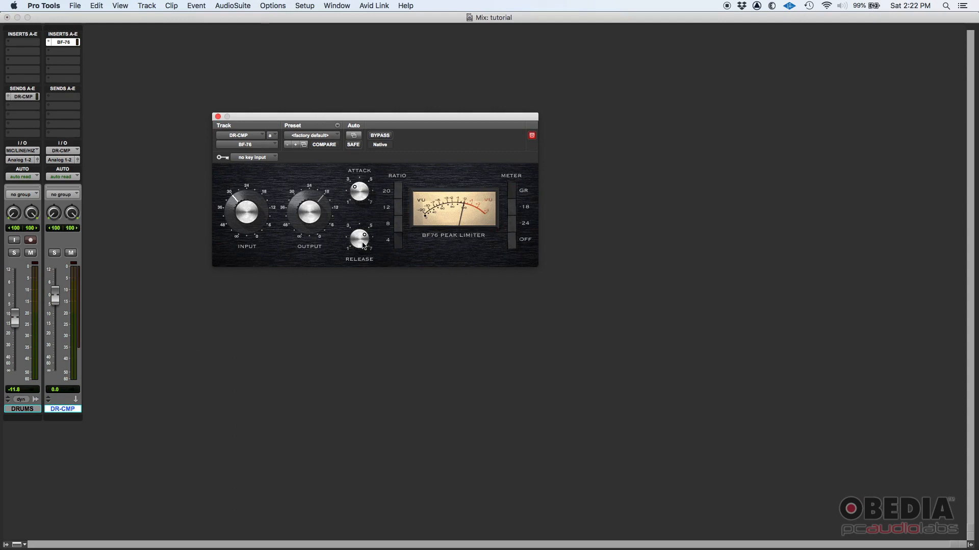
Set the BF-76 release to 7, attack to 1 and ratio to 20, and close the plug-in window.
drag(361, 246, 358, 120)
drag(366, 193, 367, 224)
click(398, 191)
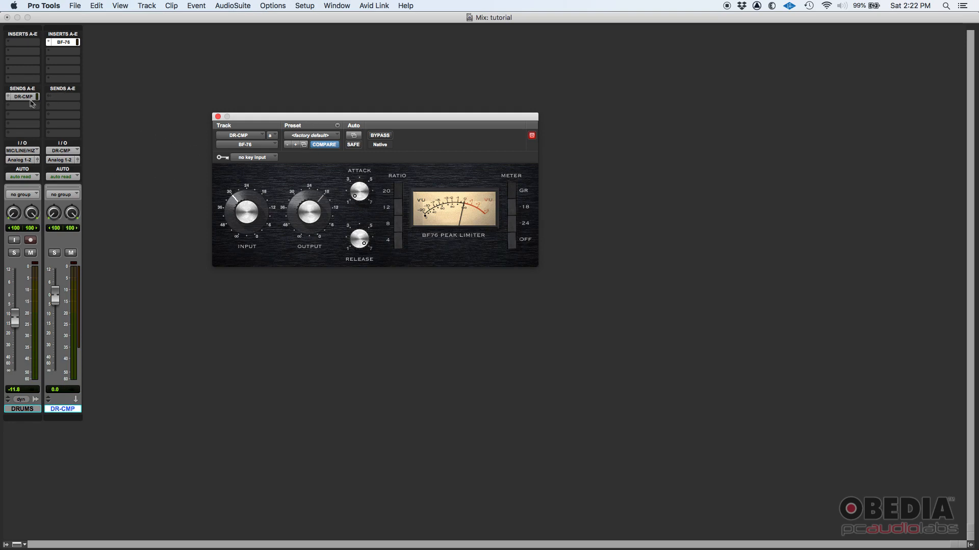
drag(218, 126, 449, 64)
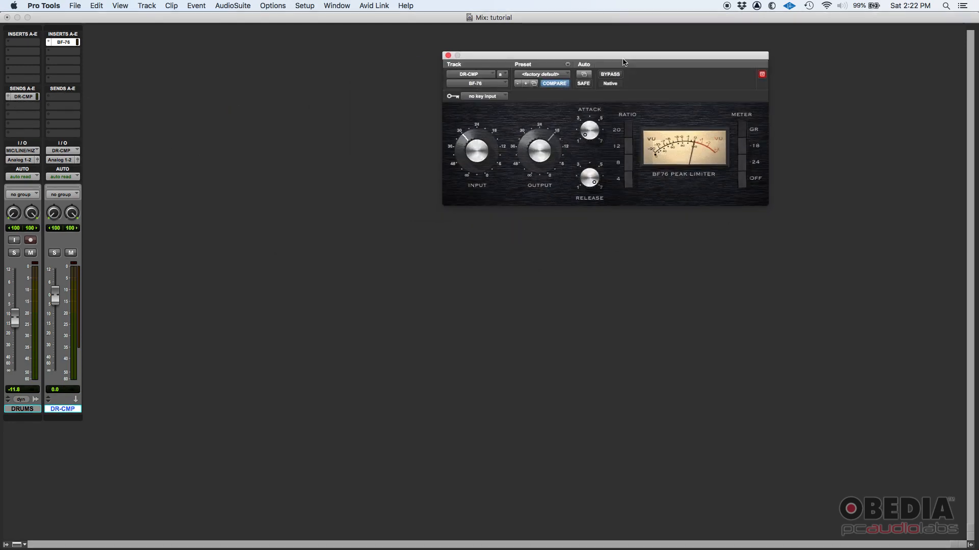
click(448, 55)
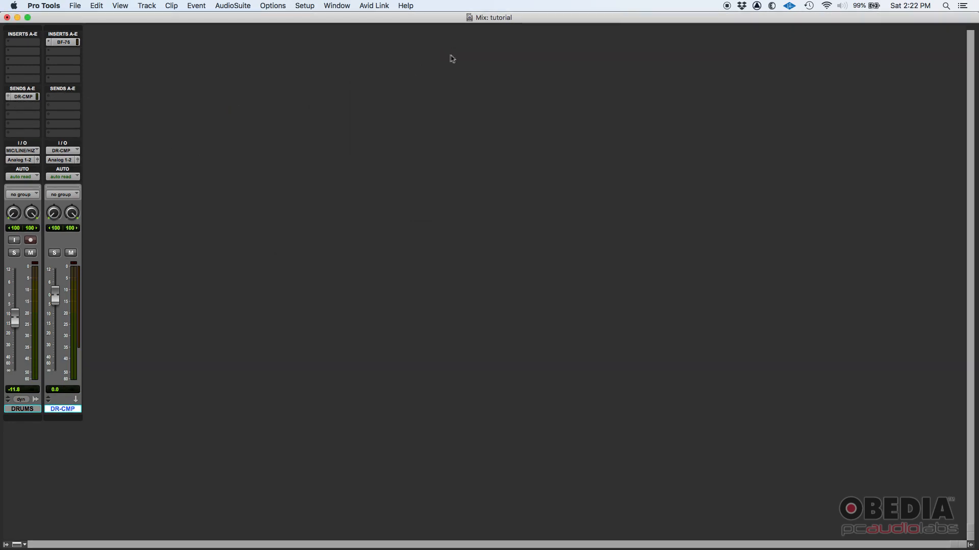
Open the DRUMS track's DR-CMP send window and place the BF-76 window beside it.
click(28, 97)
drag(155, 32, 146, 40)
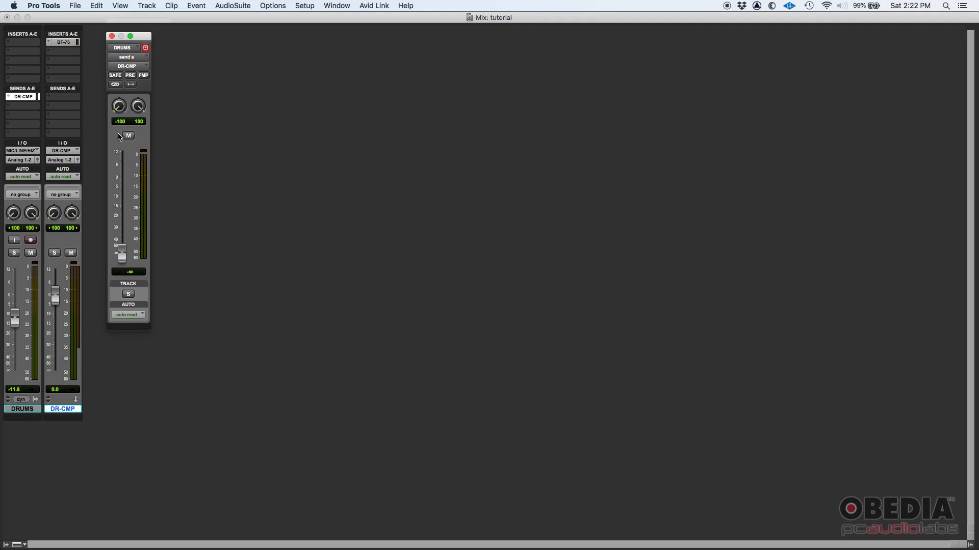
click(72, 42)
drag(711, 56, 433, 41)
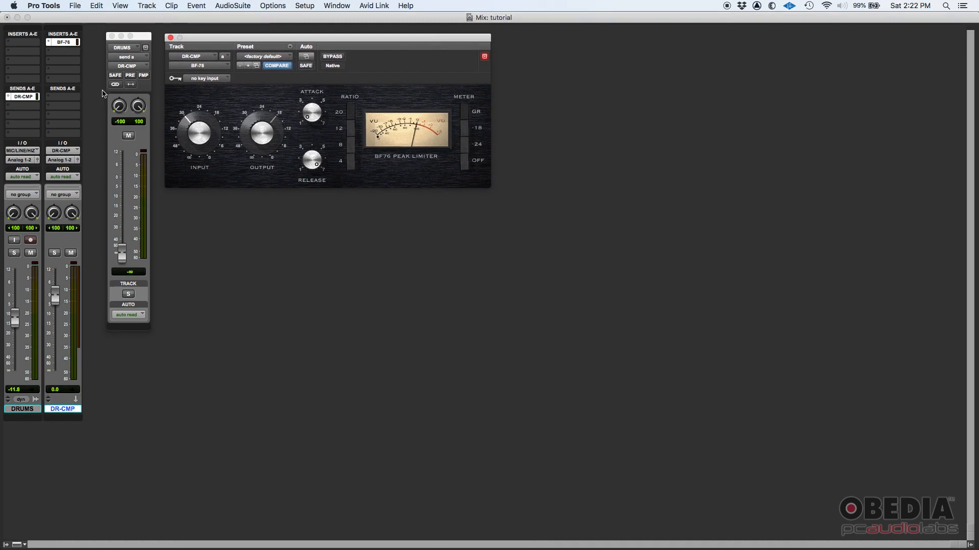
Make the DRUMS send to DR-CMP pre-fader, keeping the BF-76 window open.
click(130, 75)
click(171, 37)
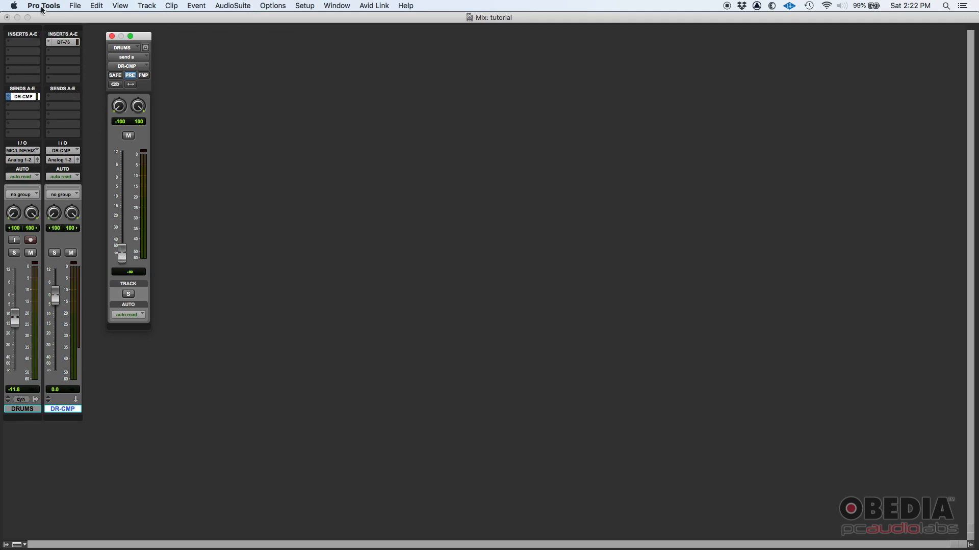
click(63, 43)
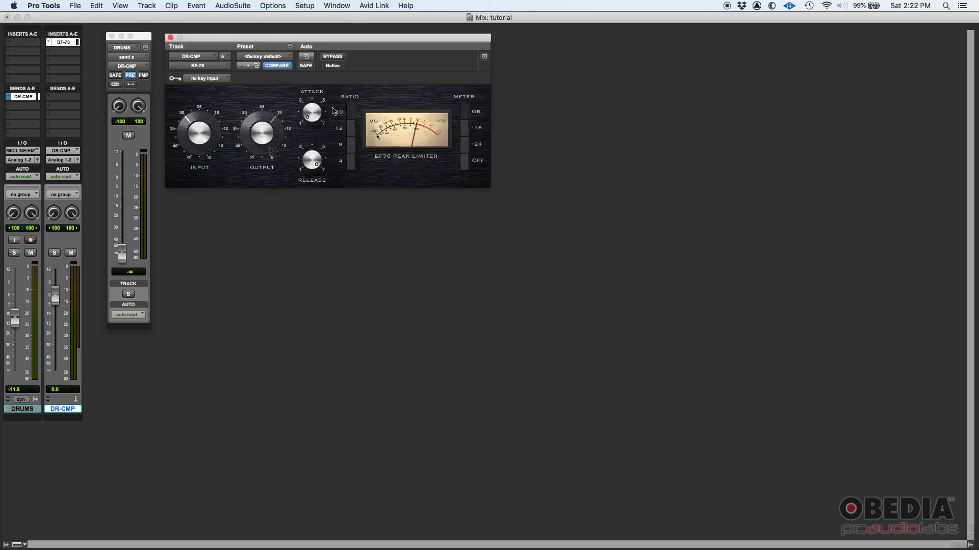
Try the DRUMS send at -5.4 dB and fully down, with the DRUMS fader raised to -5.7 dB.
drag(121, 257, 123, 191)
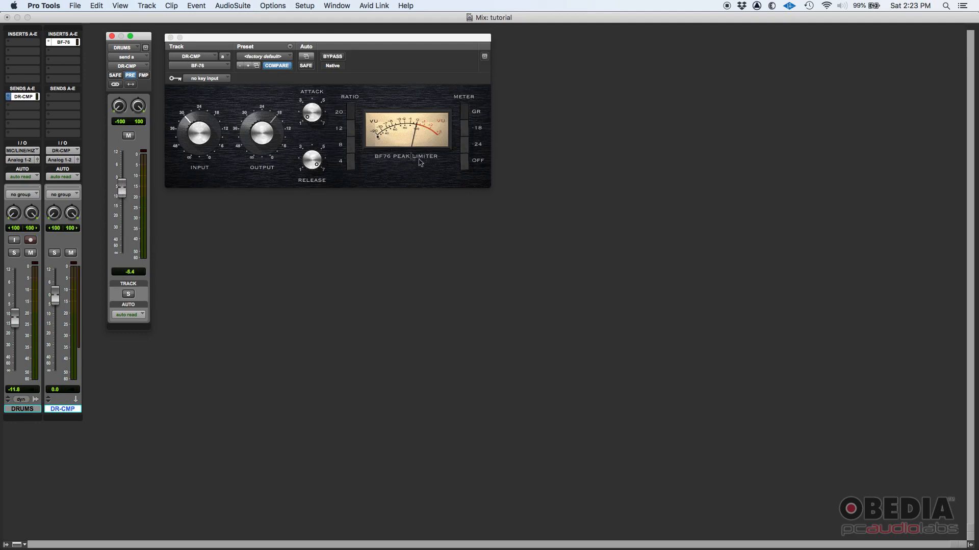
mouse_move(15, 319)
mouse_down()
mouse_move(18, 308)
mouse_move(33, 316)
mouse_up()
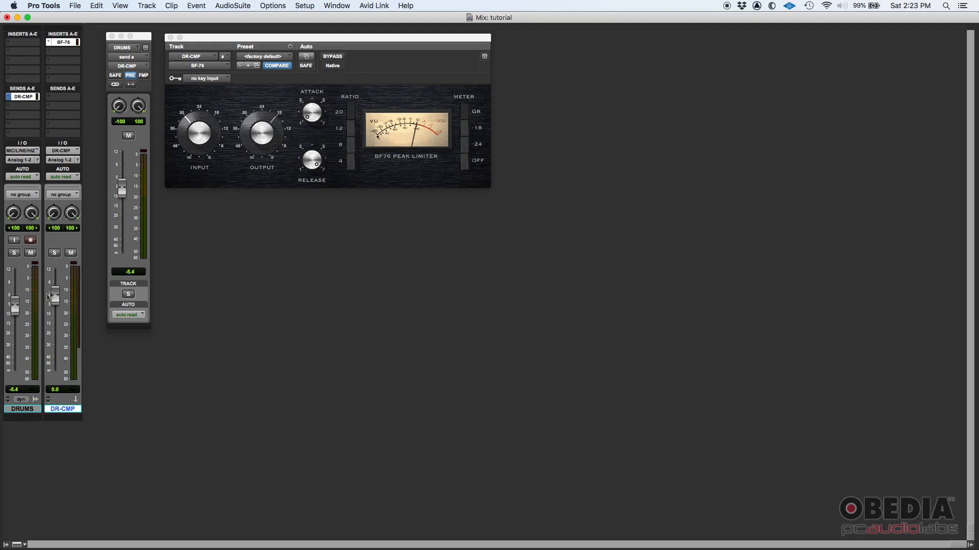
drag(122, 186, 122, 253)
drag(14, 308, 14, 310)
drag(121, 253, 123, 285)
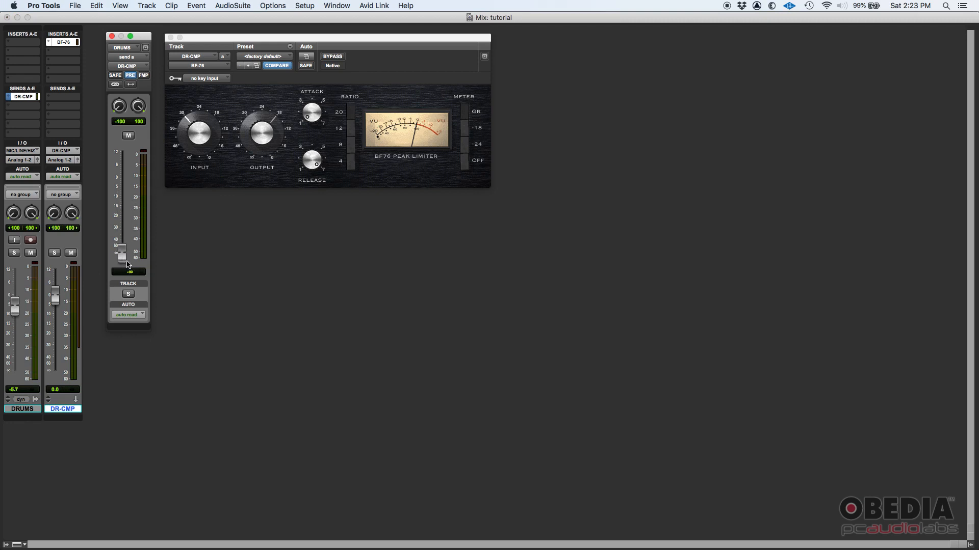
Set the DRUMS fader to -8.1 dB and its send to +4.5 dB, and adjust the BF-76 output during playback.
drag(15, 309, 17, 314)
drag(123, 249, 123, 173)
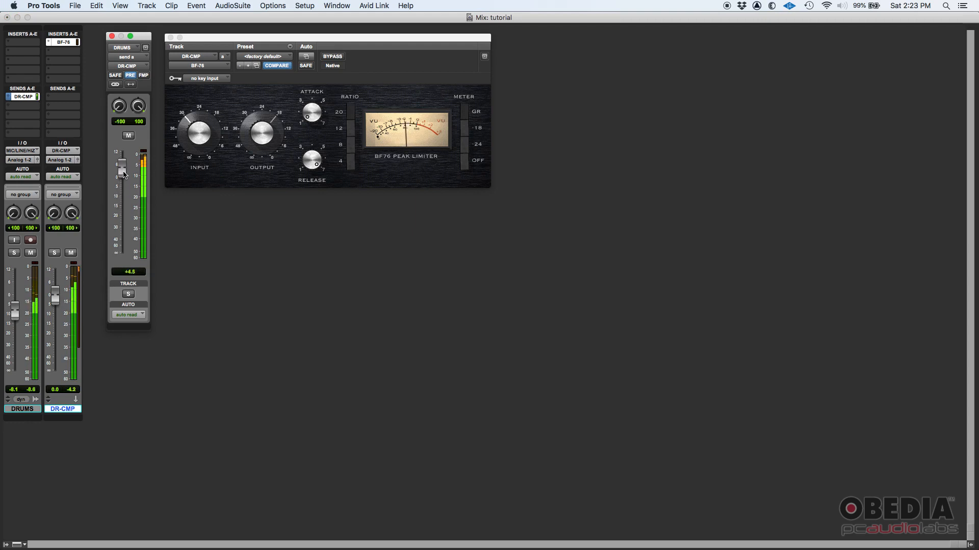
click(269, 128)
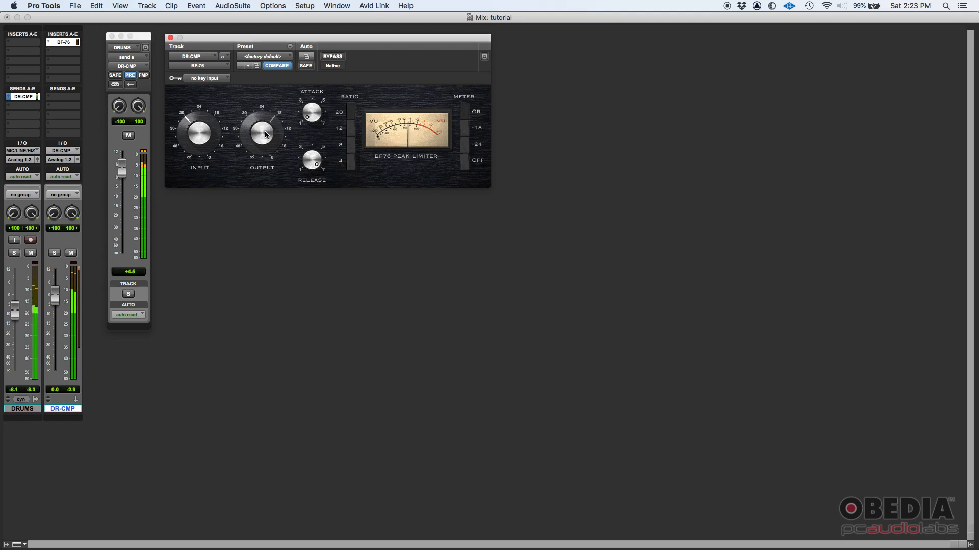
mouse_move(265, 142)
mouse_down()
mouse_move(266, 211)
mouse_move(254, 150)
mouse_up()
Compare the mix with DR-CMP faded out and in, settling on DR-CMP at -2.2 dB and DRUMS at -14.2 dB.
drag(57, 299, 52, 428)
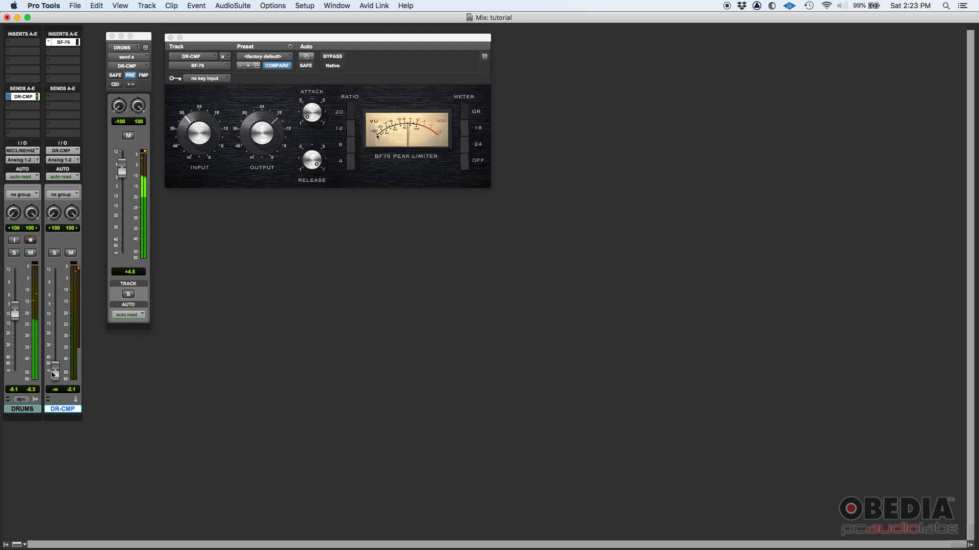
drag(56, 375, 16, 316)
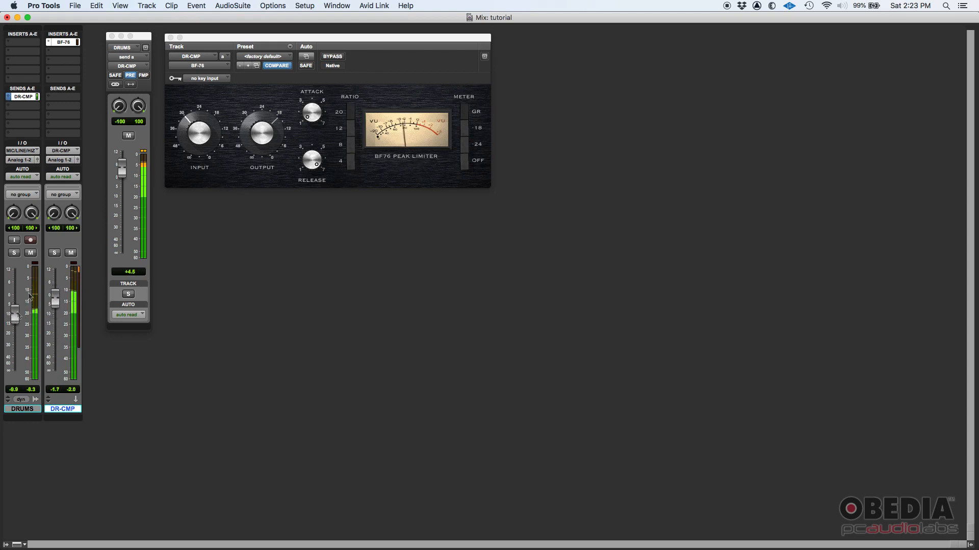
click(308, 118)
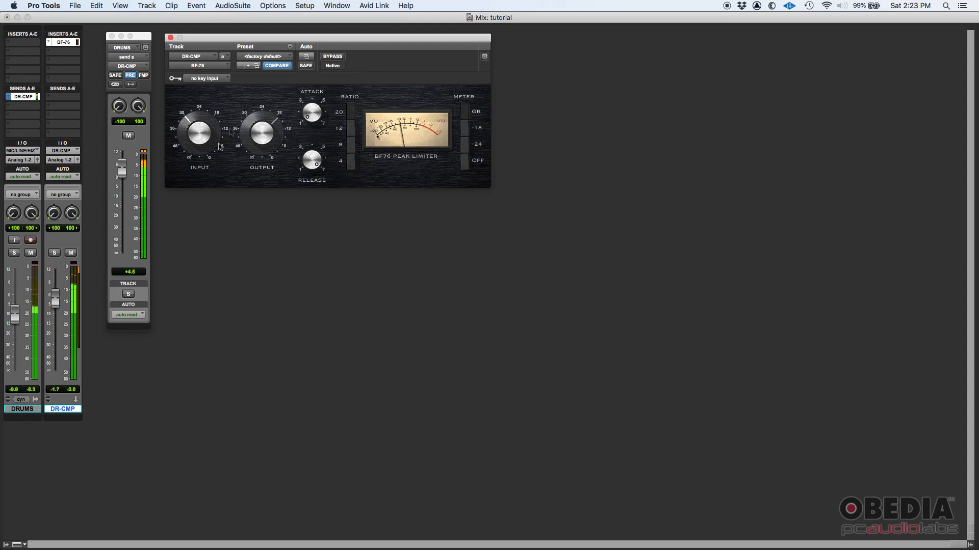
drag(16, 312, 59, 428)
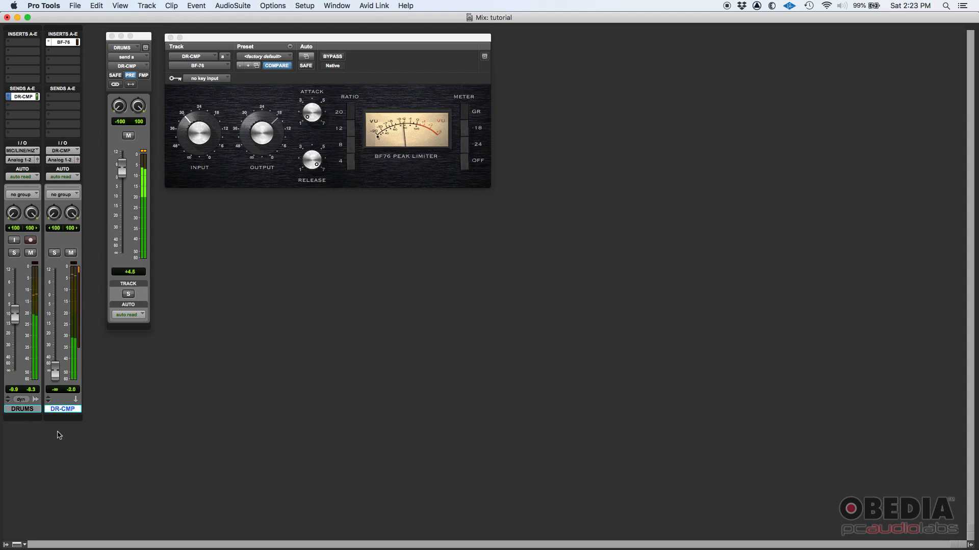
drag(56, 372, 9, 311)
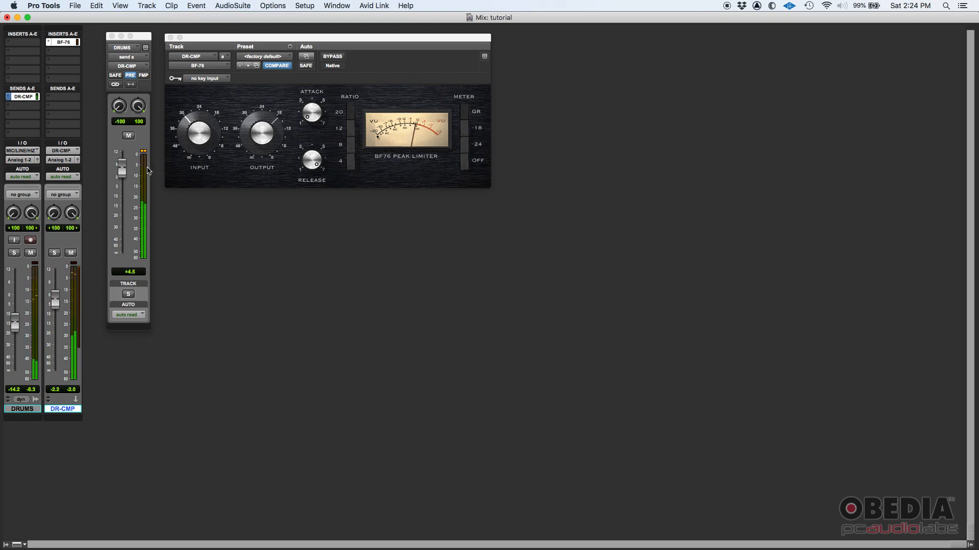
Clear the clip indicator on the DRUMS send meter and lower the send to -3.3 dB.
click(142, 158)
drag(122, 169, 123, 186)
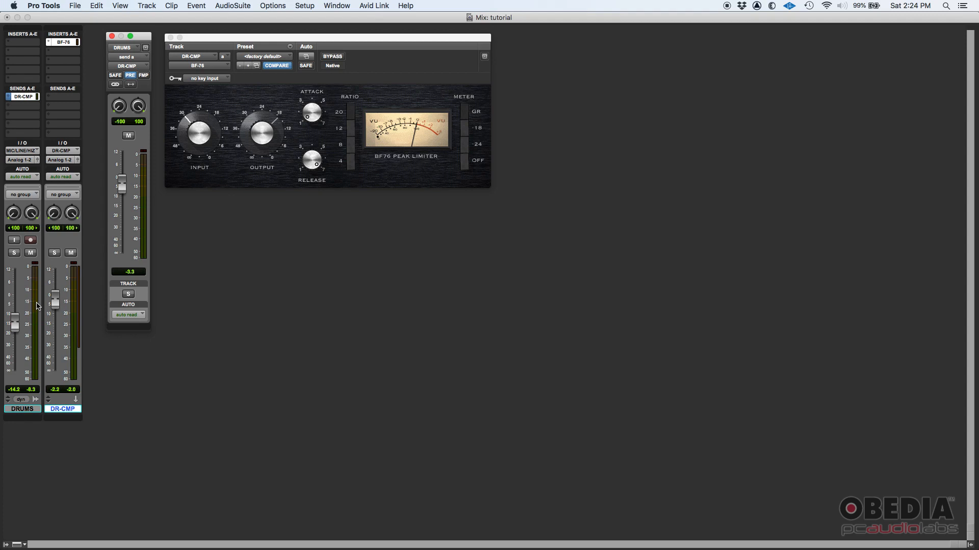
Pull the DRUMS fader fully down and reset the DR-CMP fader to 0.0 dB to isolate the compressed signal.
drag(15, 324, 57, 308)
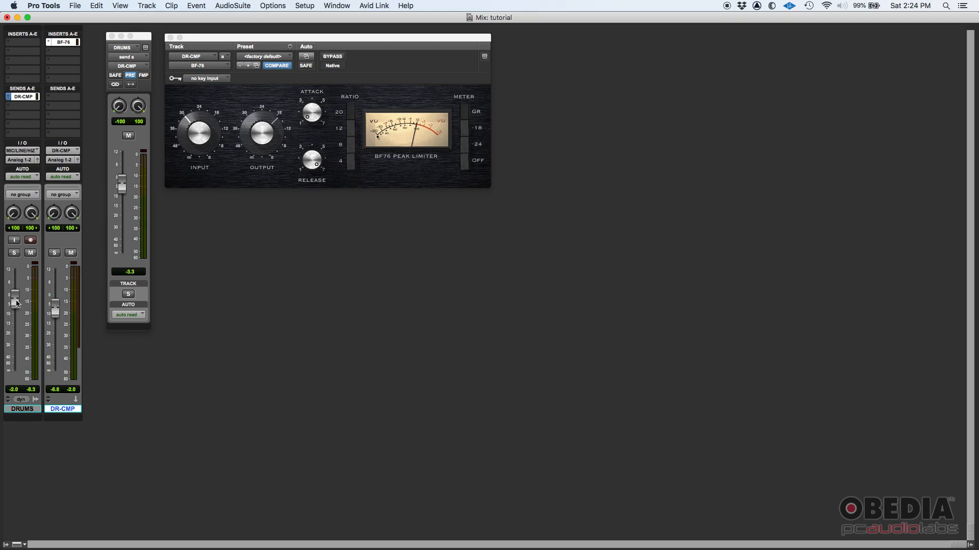
drag(14, 300, 23, 457)
alt+click(57, 308)
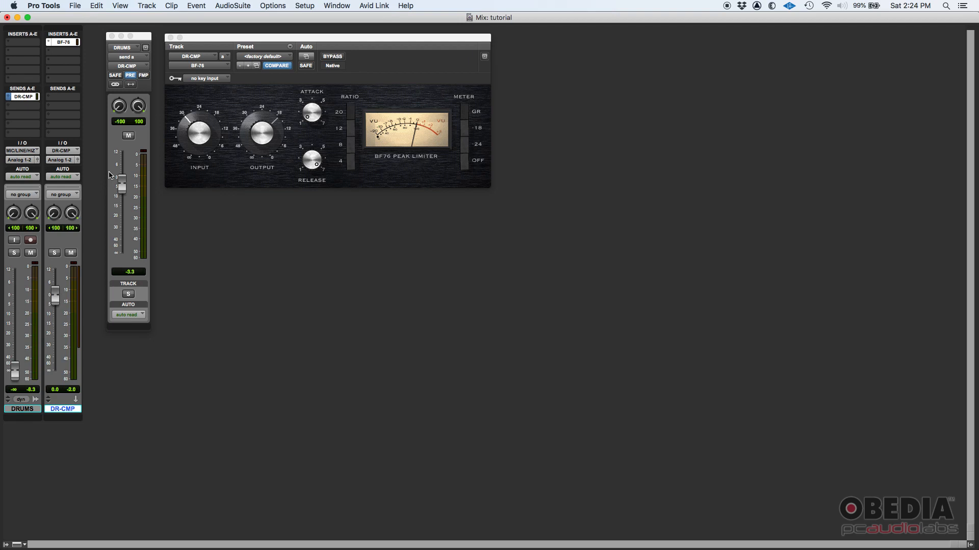
During playback, lower the DRUMS send to -6.8 dB and set the BF-76 input near 24 with a slightly lower release.
key(space)
drag(122, 187, 123, 194)
drag(202, 135, 199, 109)
mouse_move(309, 108)
mouse_down()
mouse_move(310, 49)
mouse_move(311, 120)
mouse_up()
drag(313, 157, 311, 173)
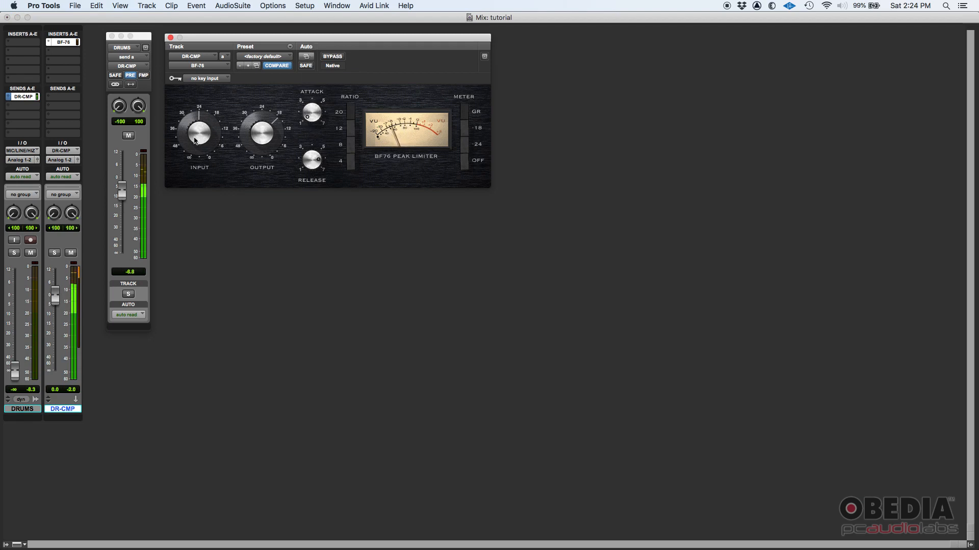
drag(192, 144, 195, 153)
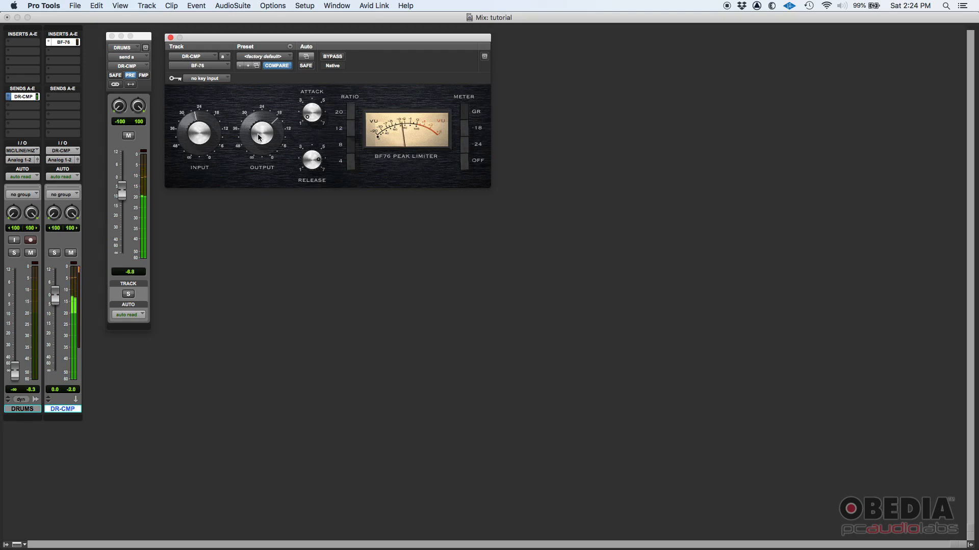
Sweep the BF-76 attack and fine-tune the levels, settling on attack 1 and release 7.
drag(204, 134, 199, 118)
drag(306, 113, 307, 58)
drag(310, 112, 316, 167)
drag(195, 153, 197, 167)
drag(311, 157, 309, 122)
Pull the DR-CMP fader fully down and bring the DRUMS fader back up.
drag(57, 302, 55, 371)
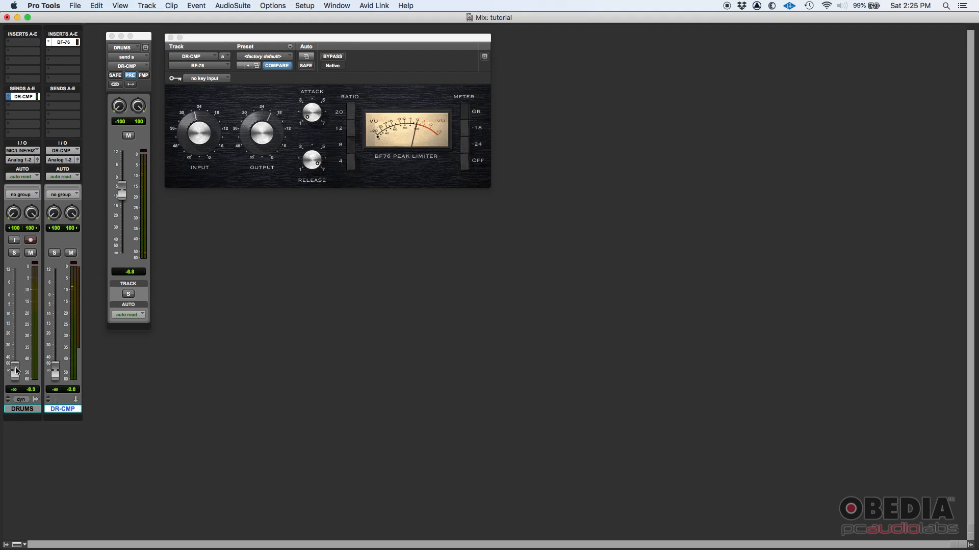
alt+click(16, 370)
drag(13, 296, 23, 325)
Play back and blend the compressed signal under the drums, with DRUMS at -14.5 dB and DR-CMP at +0.4 dB.
key(space)
drag(15, 314, 14, 322)
drag(55, 373, 56, 295)
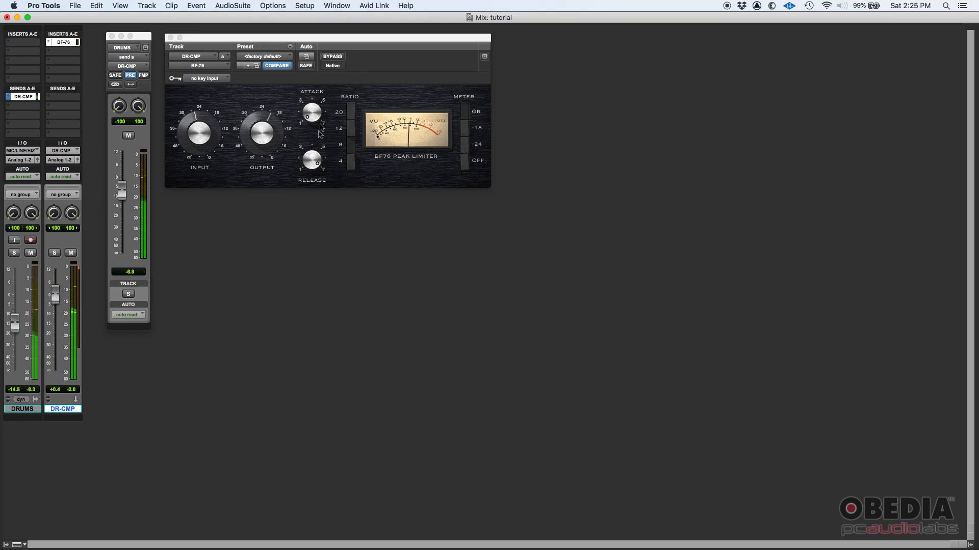
click(313, 162)
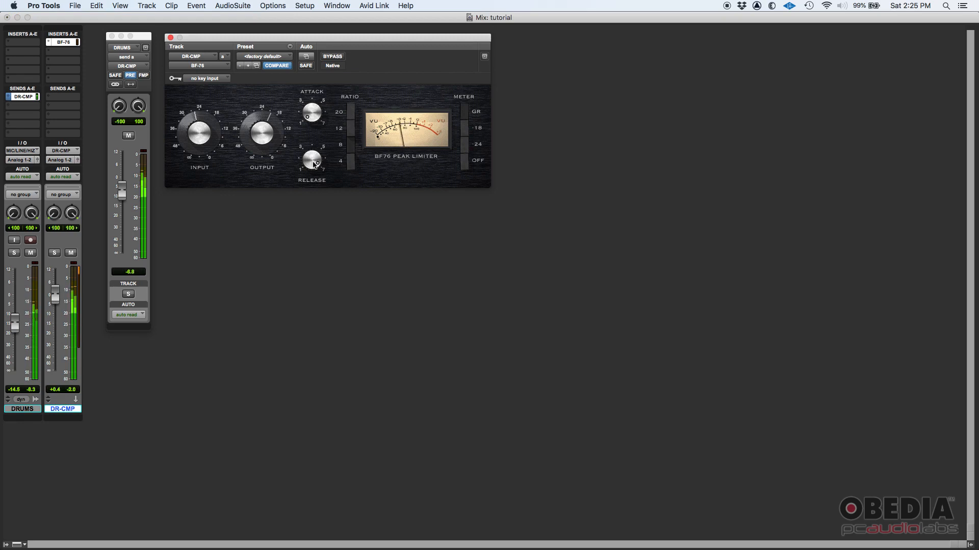
key(space)
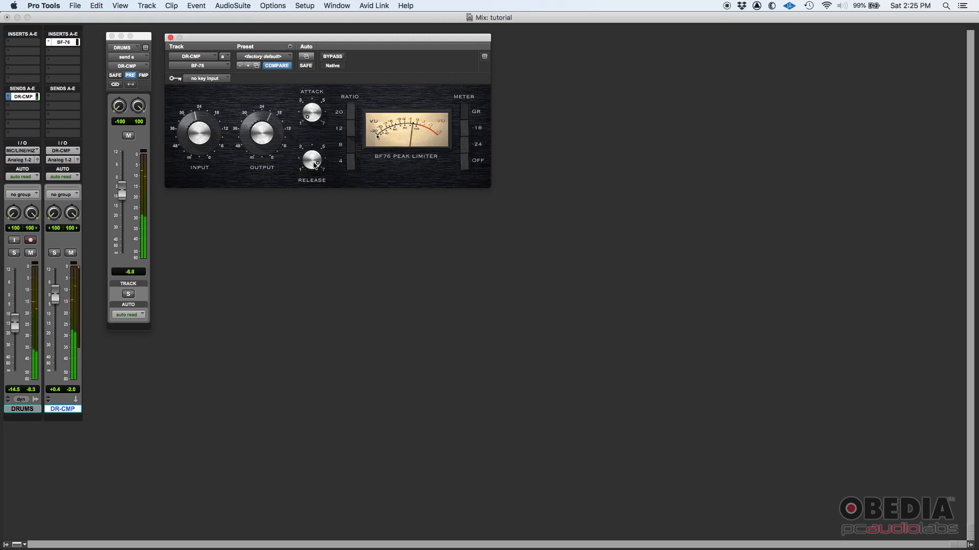